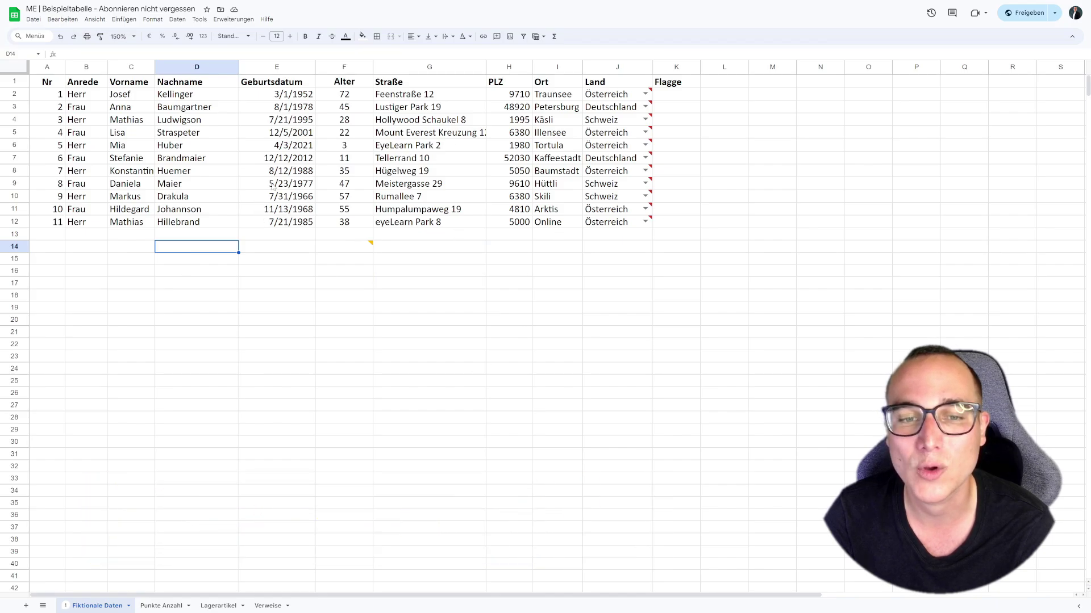
# Step: Post a comment reading 'Hallo' on cell D9, the Maier entry
pyautogui.click(190, 184)
pyautogui.rightClick(188, 184)
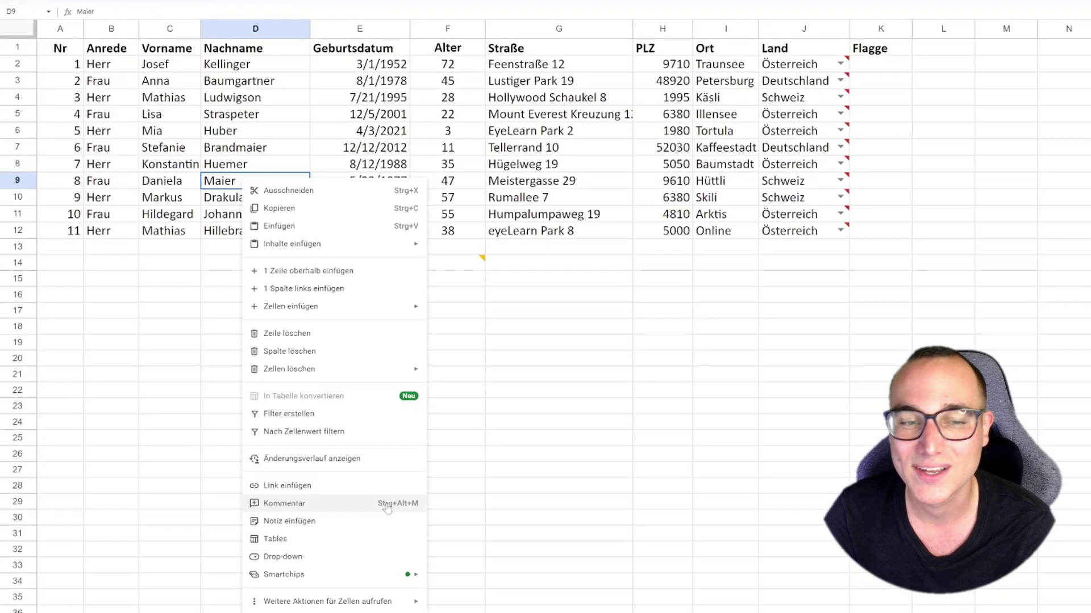
pyautogui.click(386, 504)
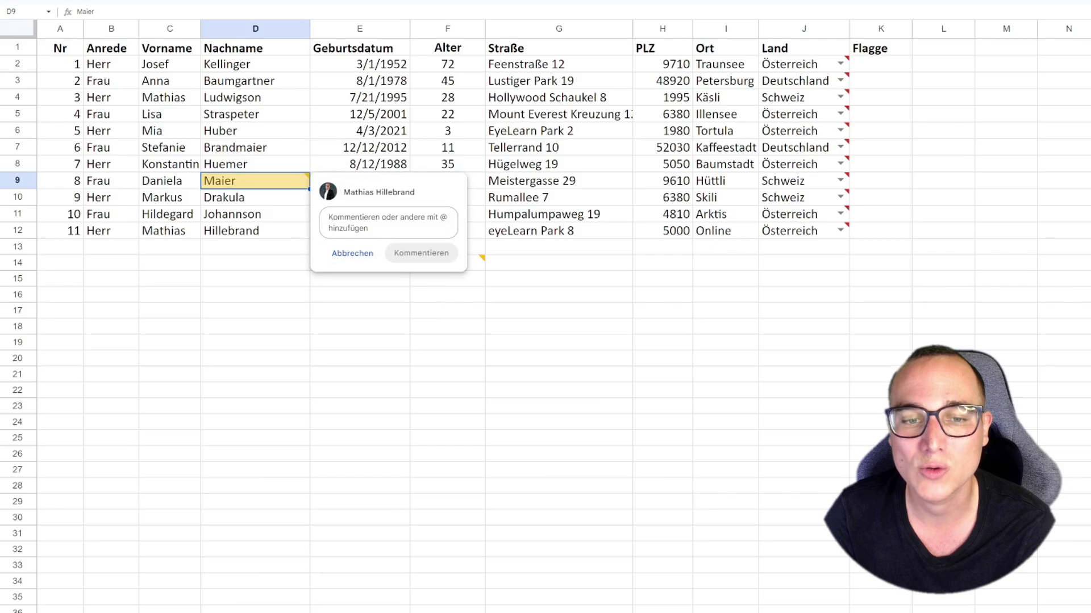
pyautogui.write('Ha')
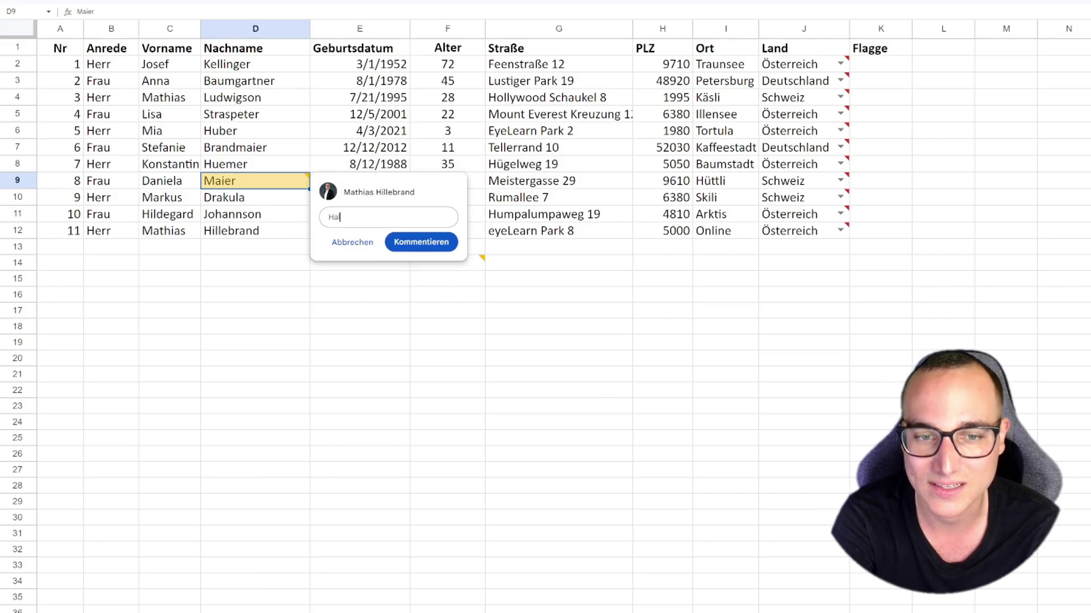
pyautogui.write('llo')
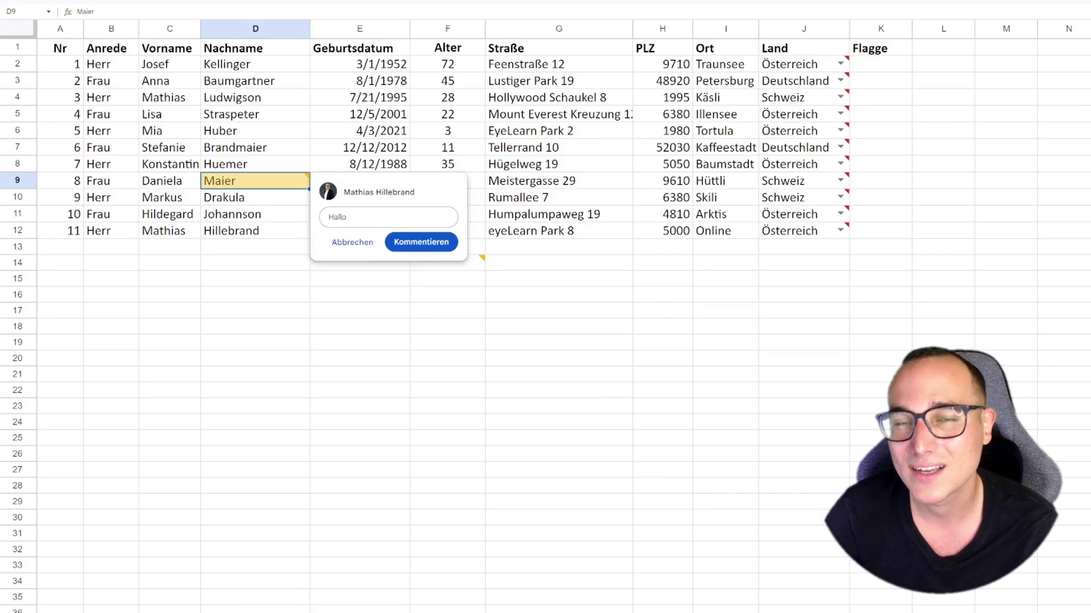
pyautogui.click(417, 243)
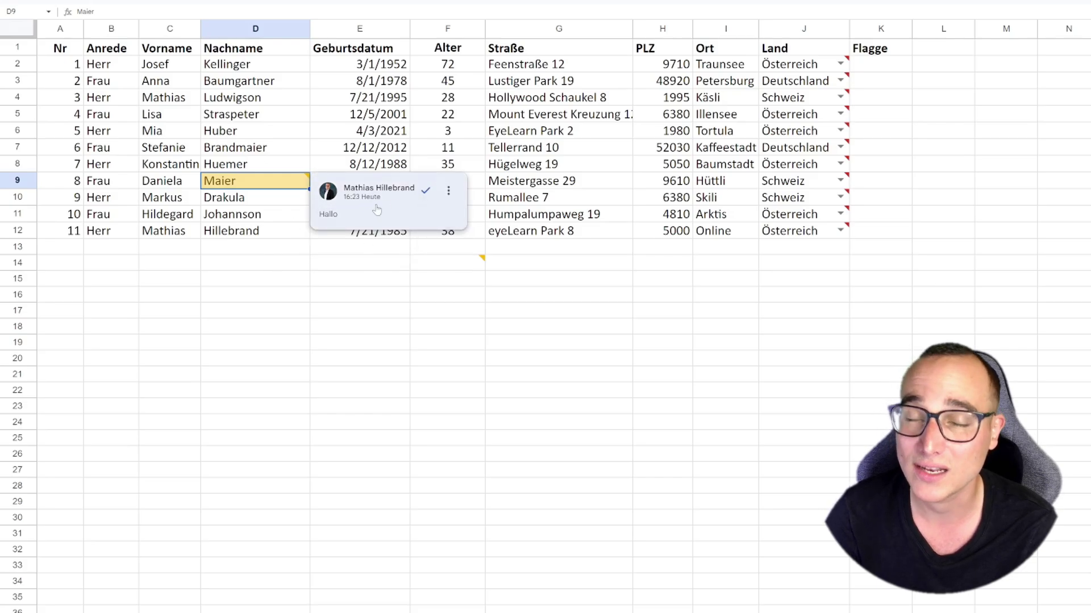
pyautogui.moveTo(341, 215)
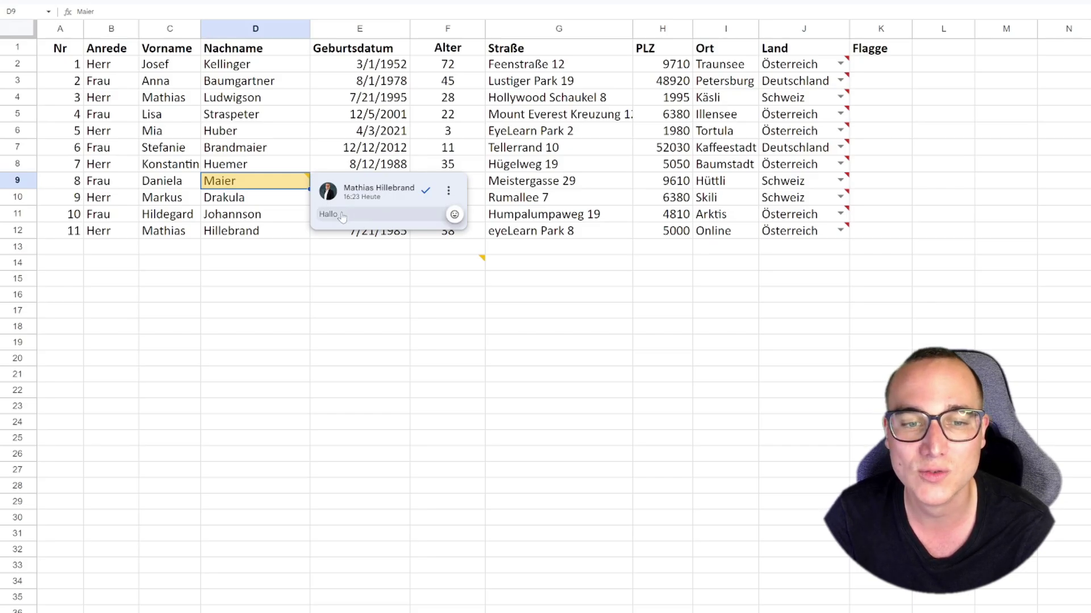
# Step: Reply 'Hallo' under the existing comment in the D9 thread
pyautogui.click(342, 216)
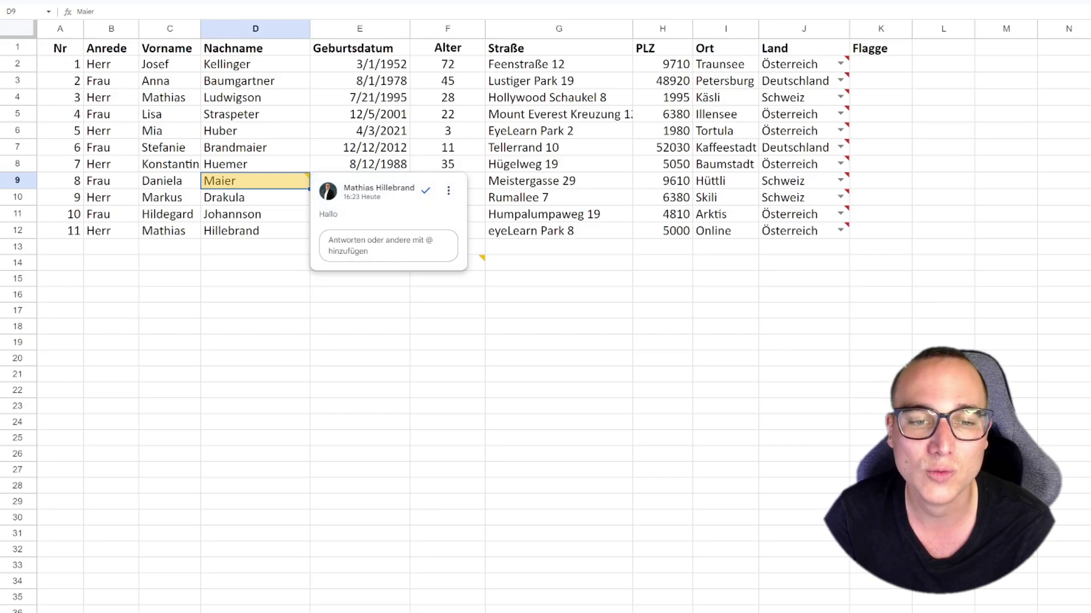
pyautogui.click(388, 245)
pyautogui.write('Hallo')
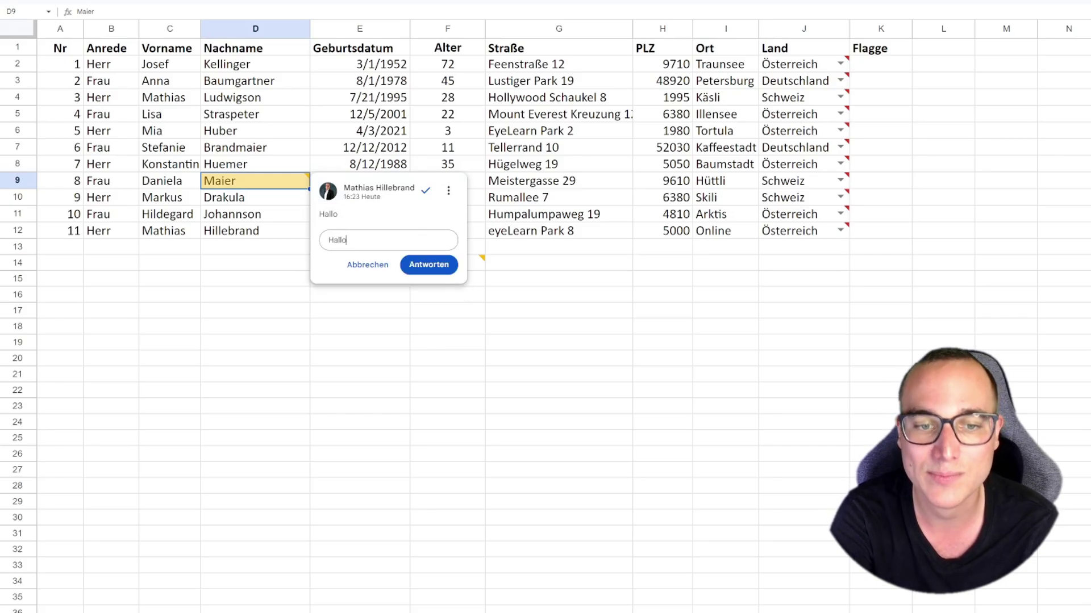
pyautogui.click(422, 266)
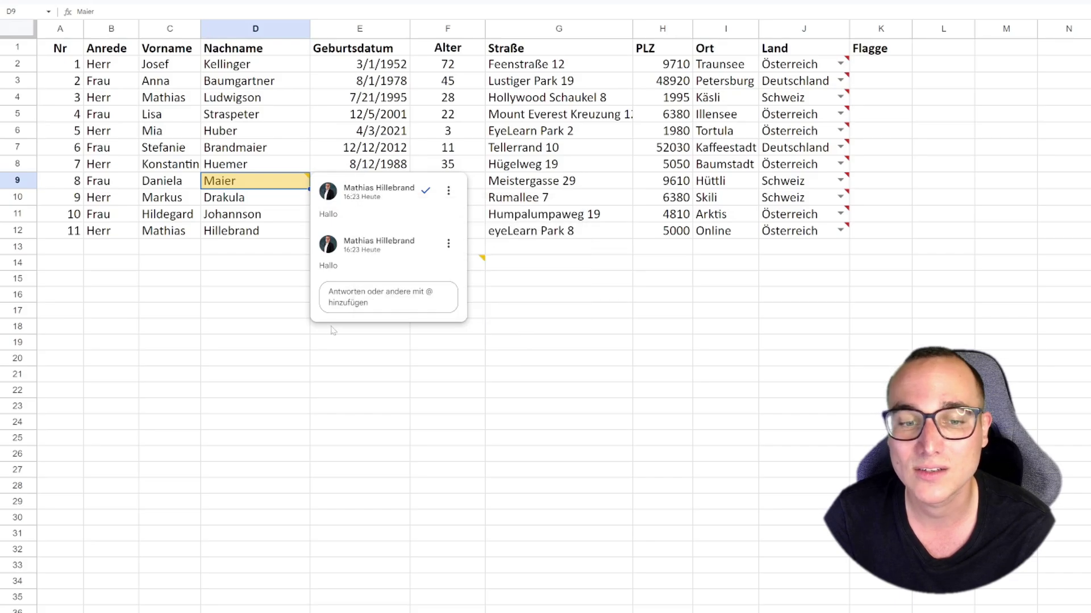
pyautogui.click(341, 294)
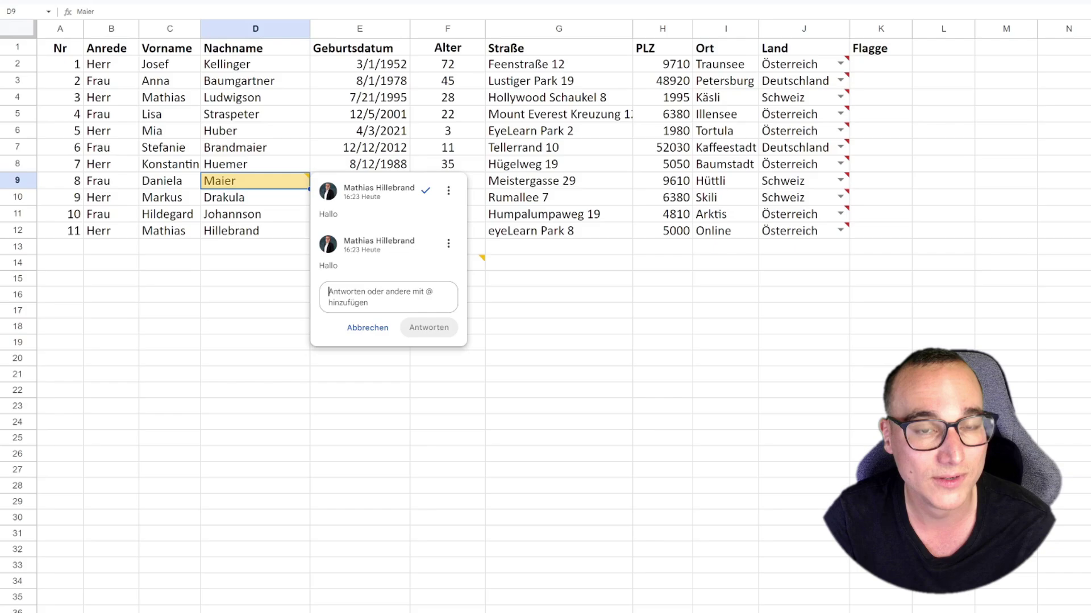
pyautogui.write('@m')
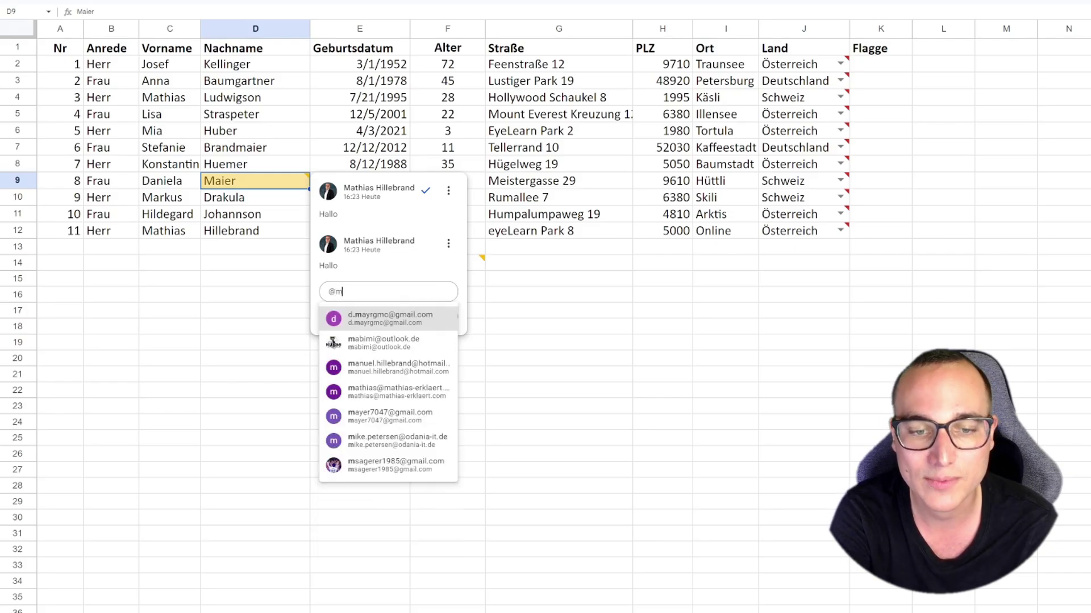
pyautogui.write('at')
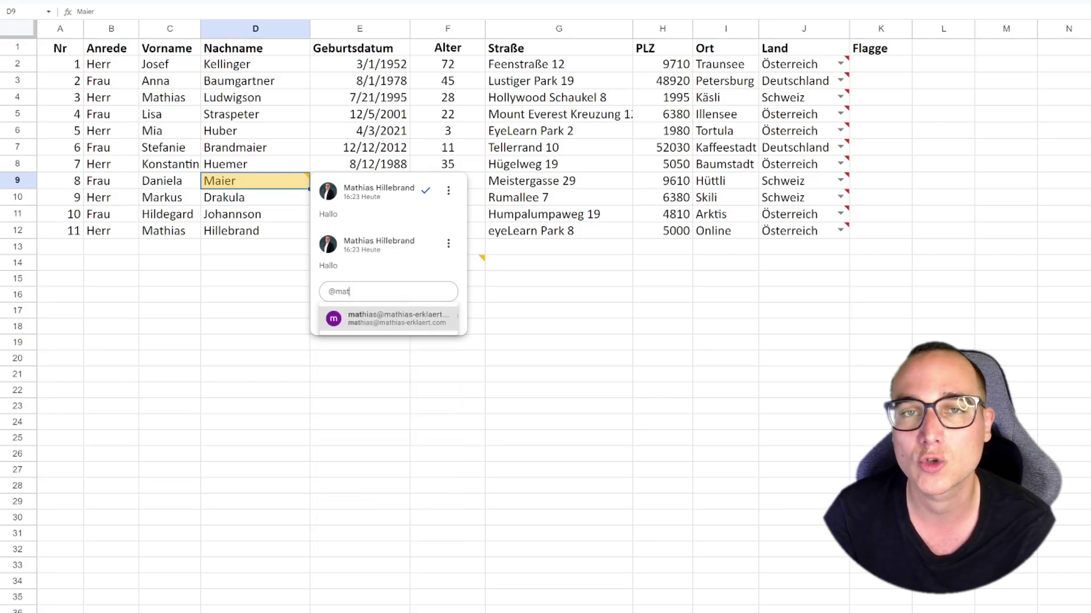
pyautogui.click(362, 316)
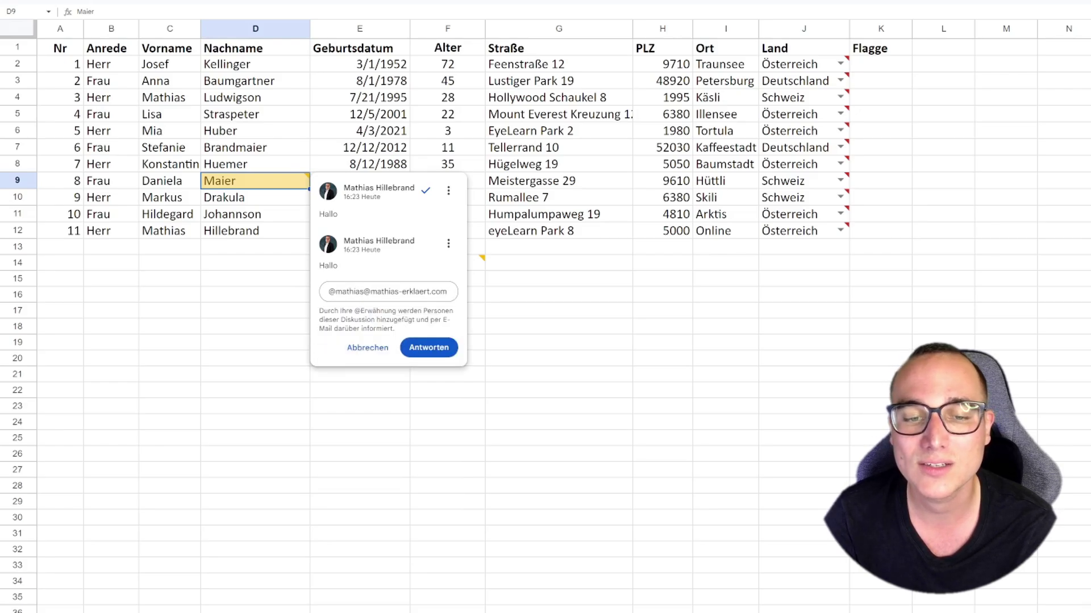
pyautogui.moveTo(364, 292); pyautogui.dragTo(328, 291)
pyautogui.press('BackSpace')
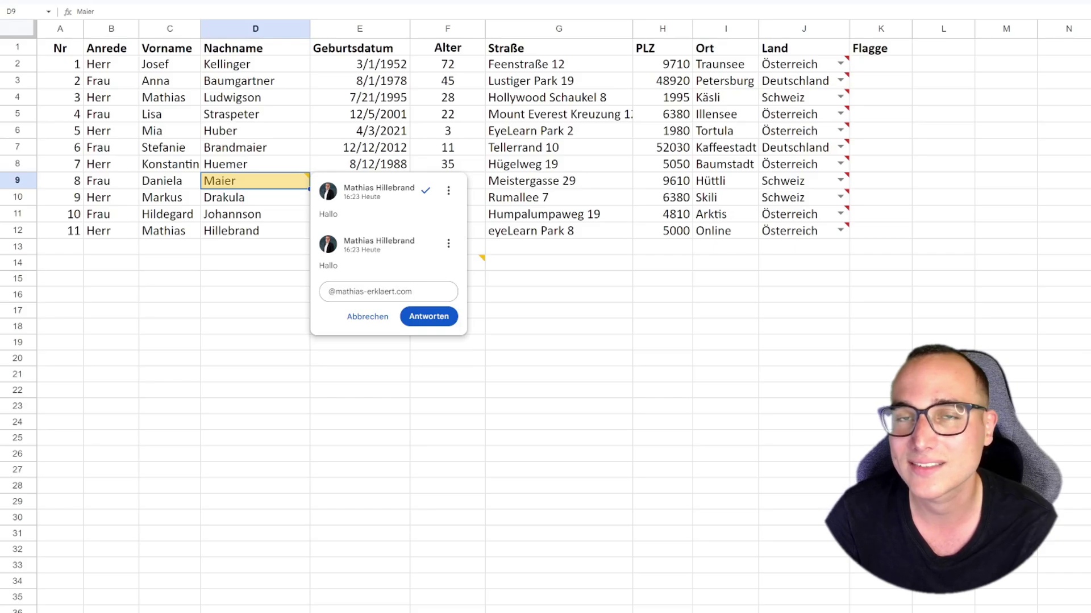
pyautogui.write('Ha')
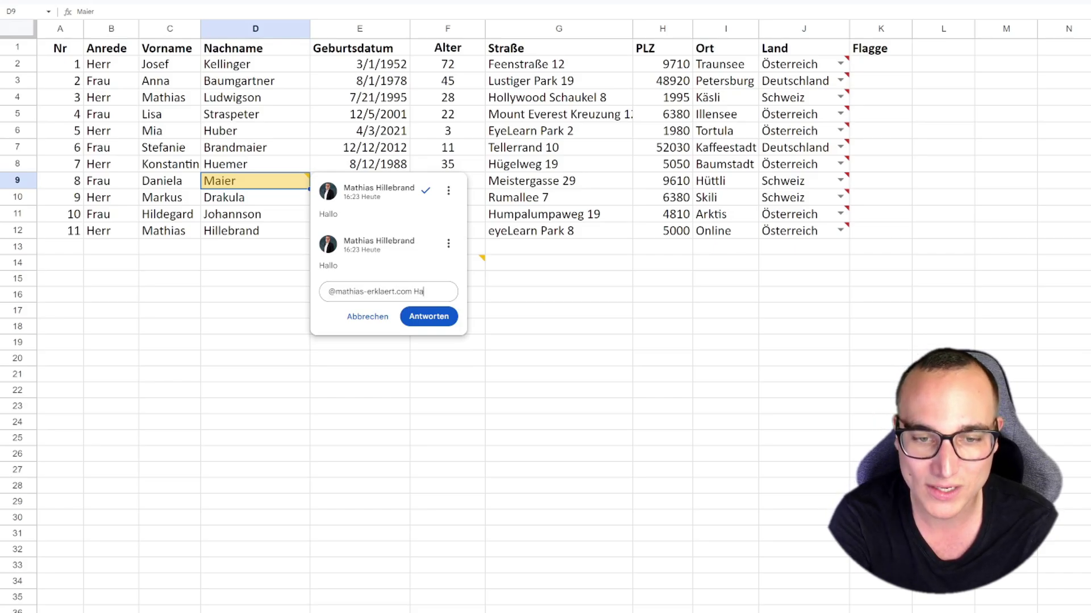
pyautogui.write('llo')
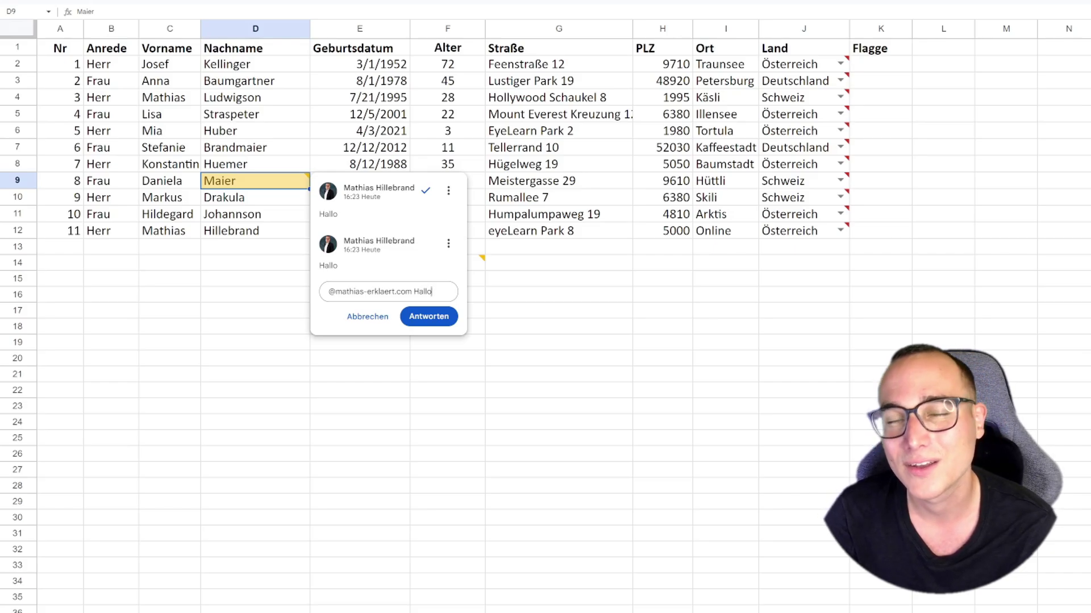
pyautogui.moveTo(412, 292); pyautogui.dragTo(328, 291)
pyautogui.click(432, 291)
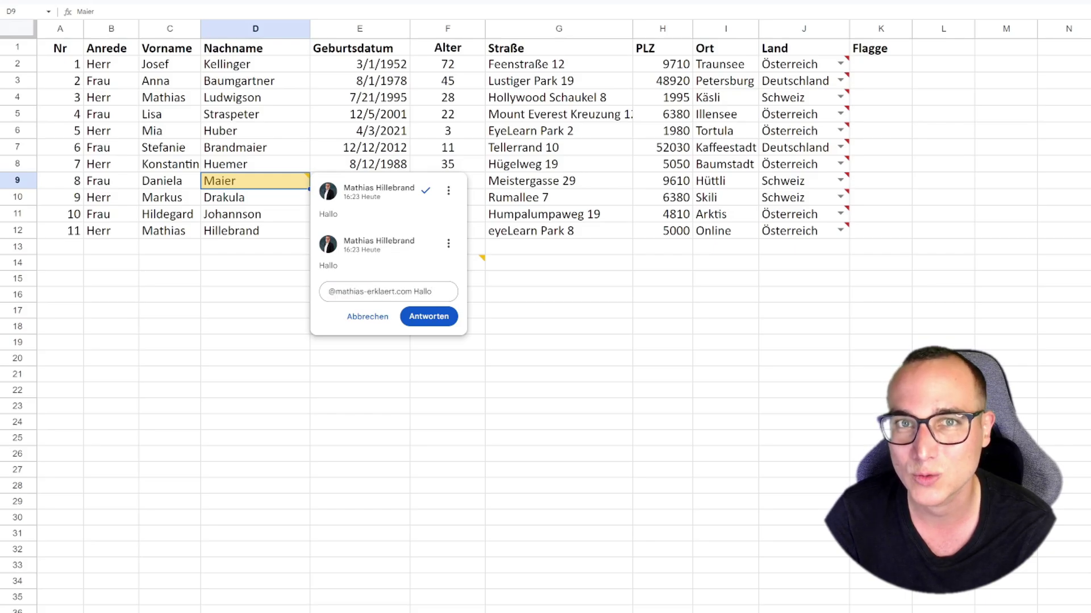
pyautogui.click(429, 317)
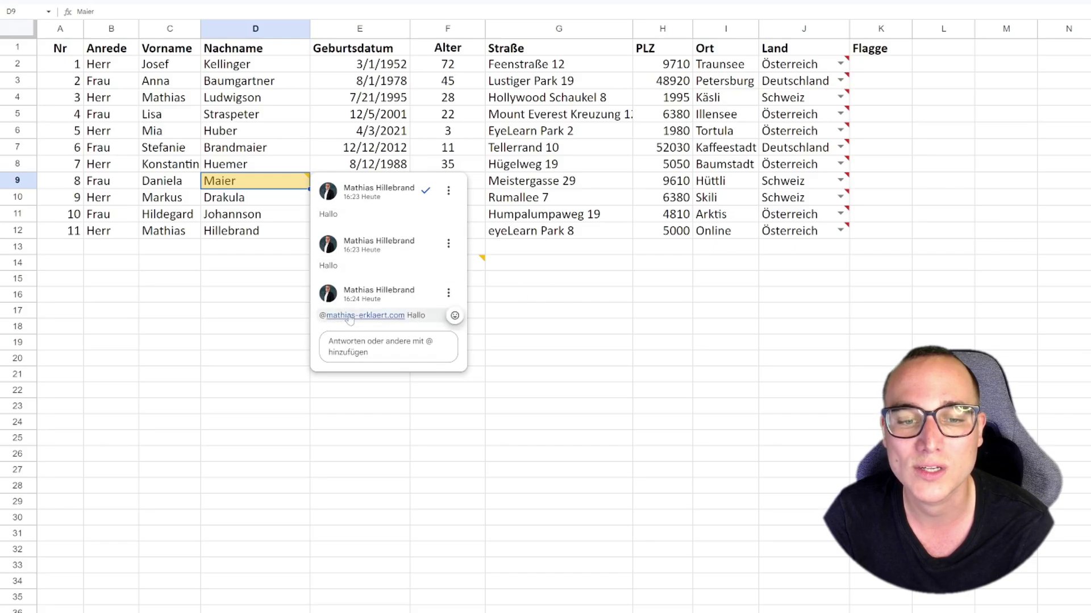
pyautogui.moveTo(425, 190)
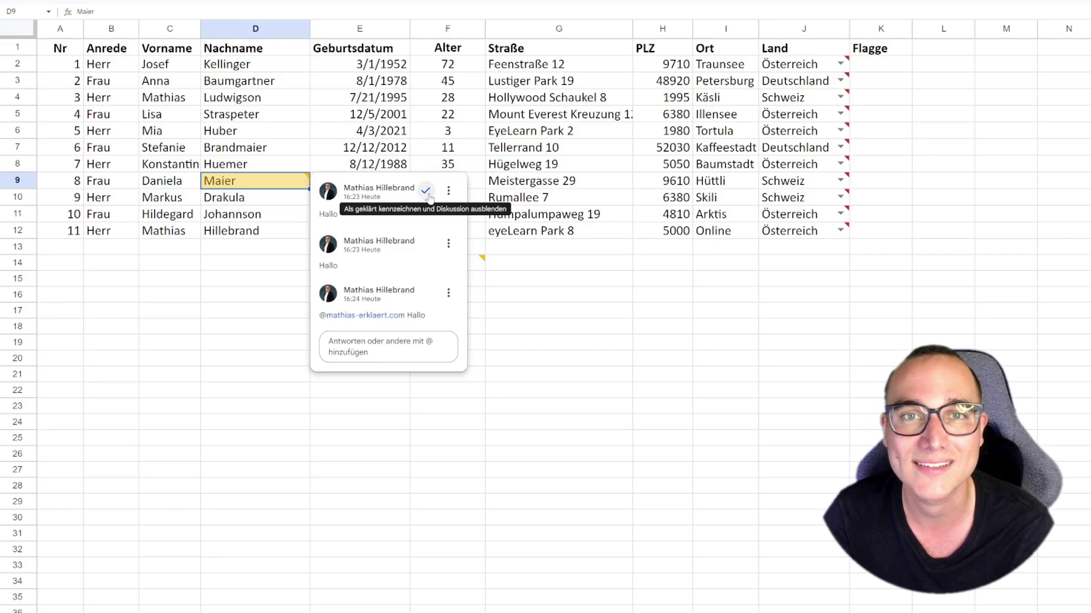
# Step: Mark the D9 thread resolved and view all comments filtered to 'Für mich'
pyautogui.click(426, 192)
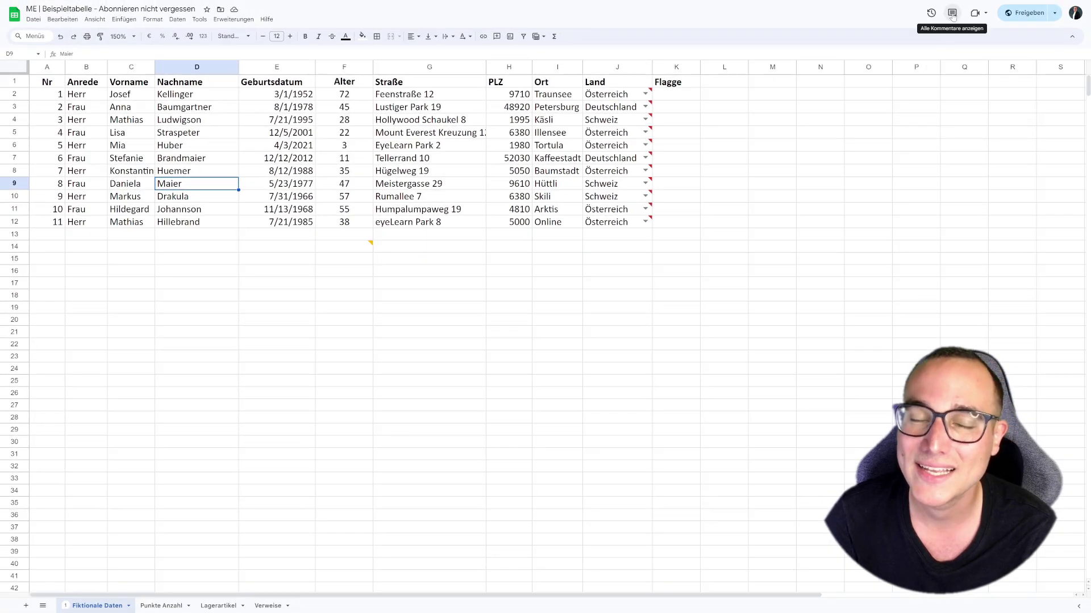
pyautogui.click(952, 13)
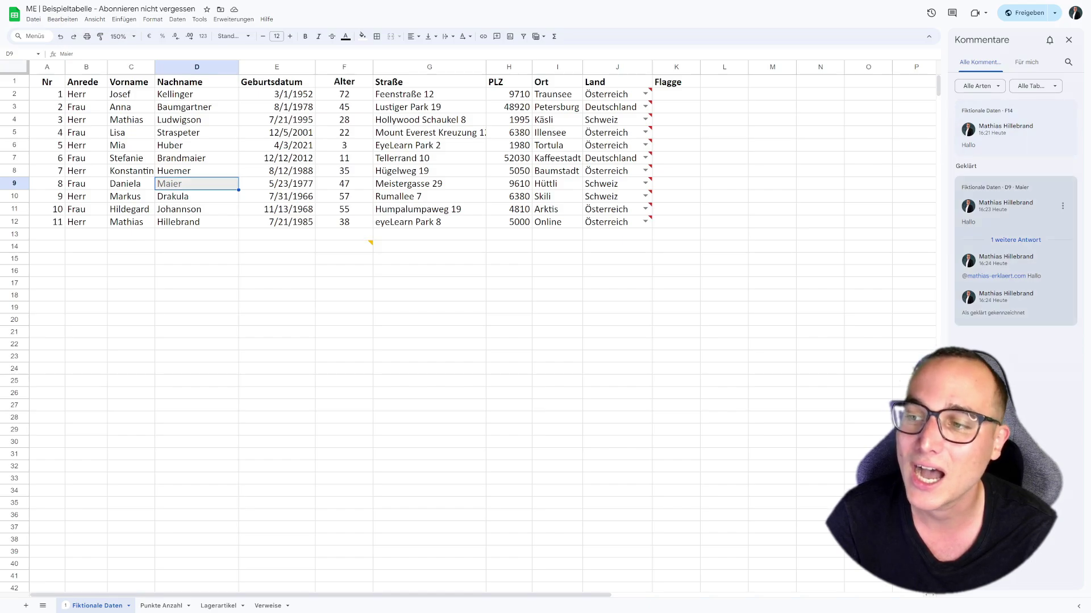
pyautogui.moveTo(960, 166); pyautogui.dragTo(978, 188)
pyautogui.click(959, 166)
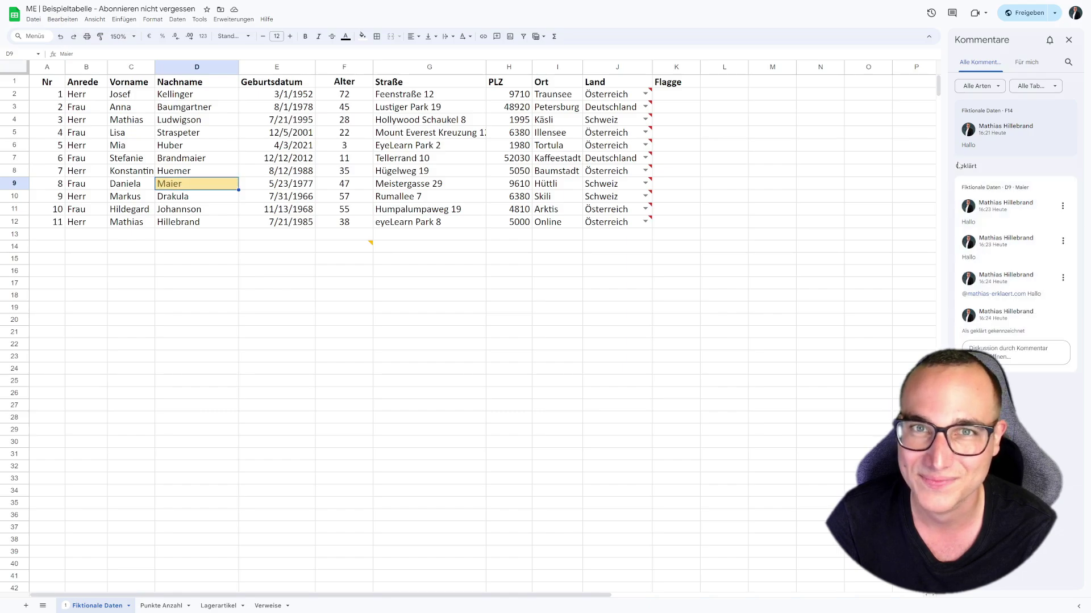
pyautogui.click(1028, 63)
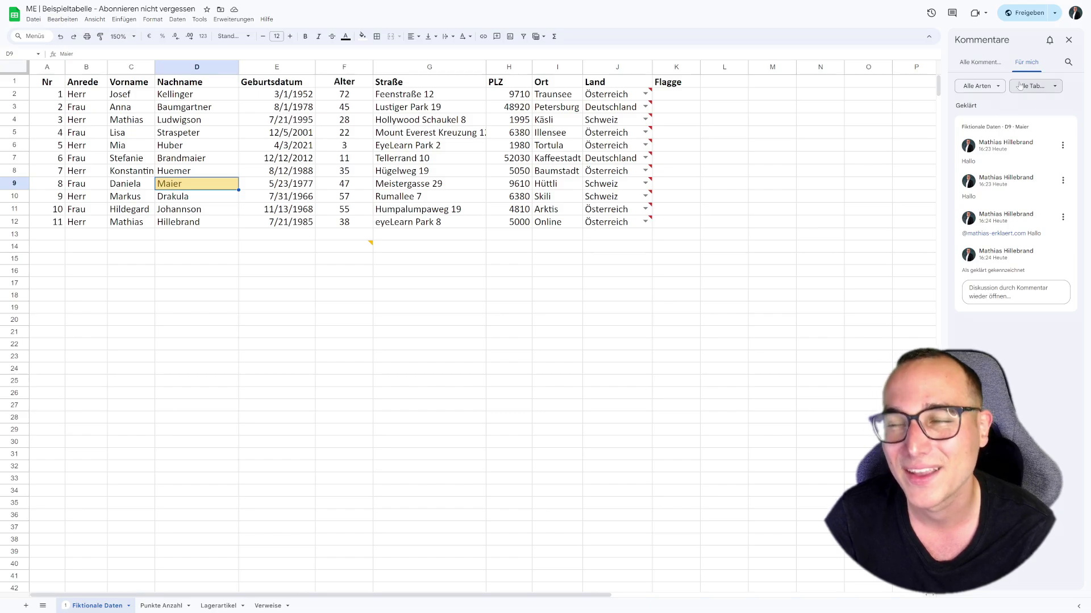
# Step: Close the Kommentare panel and delete the 'Hallo' comment from cell F14 via Löschen
pyautogui.click(1068, 40)
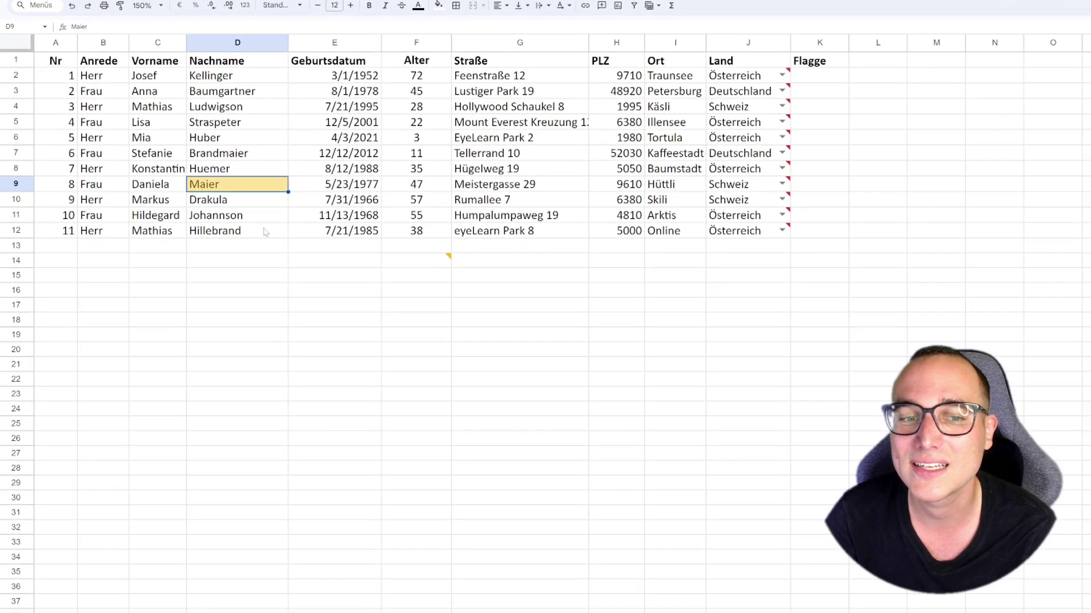
pyautogui.click(441, 271)
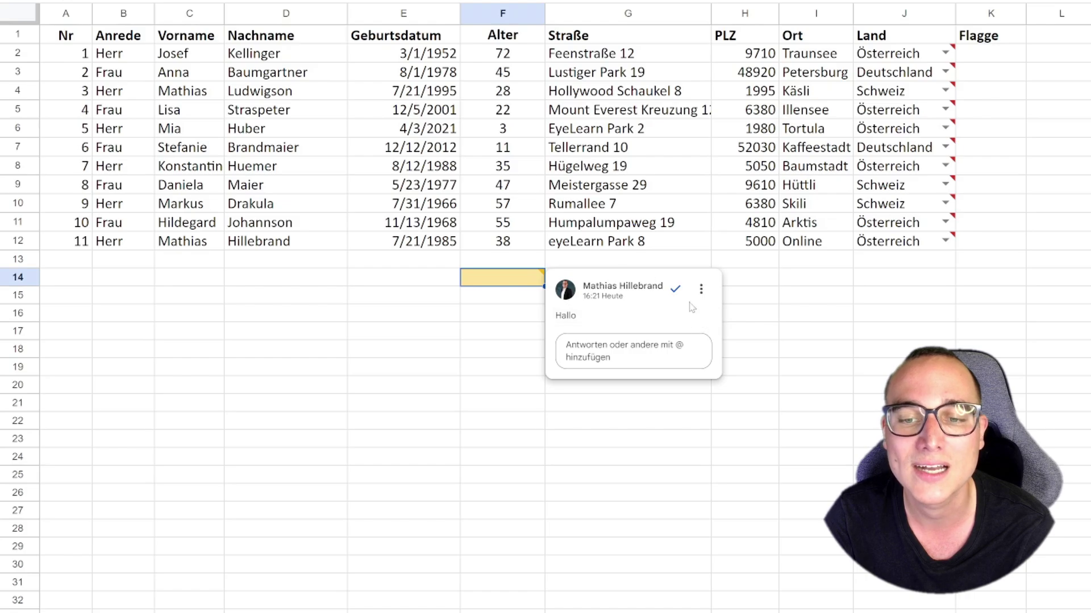
pyautogui.click(700, 289)
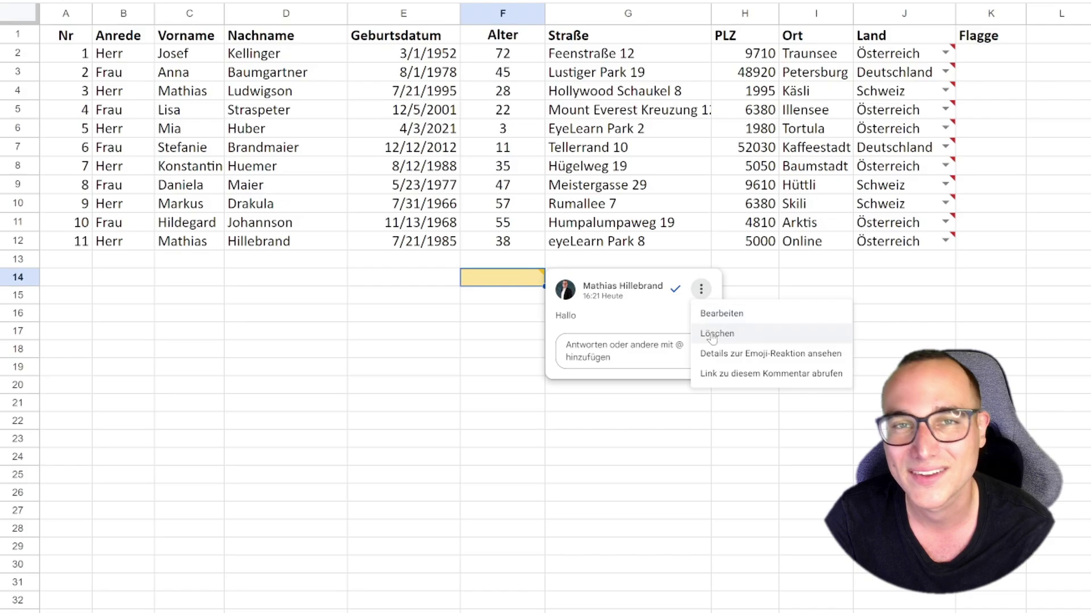
pyautogui.click(713, 335)
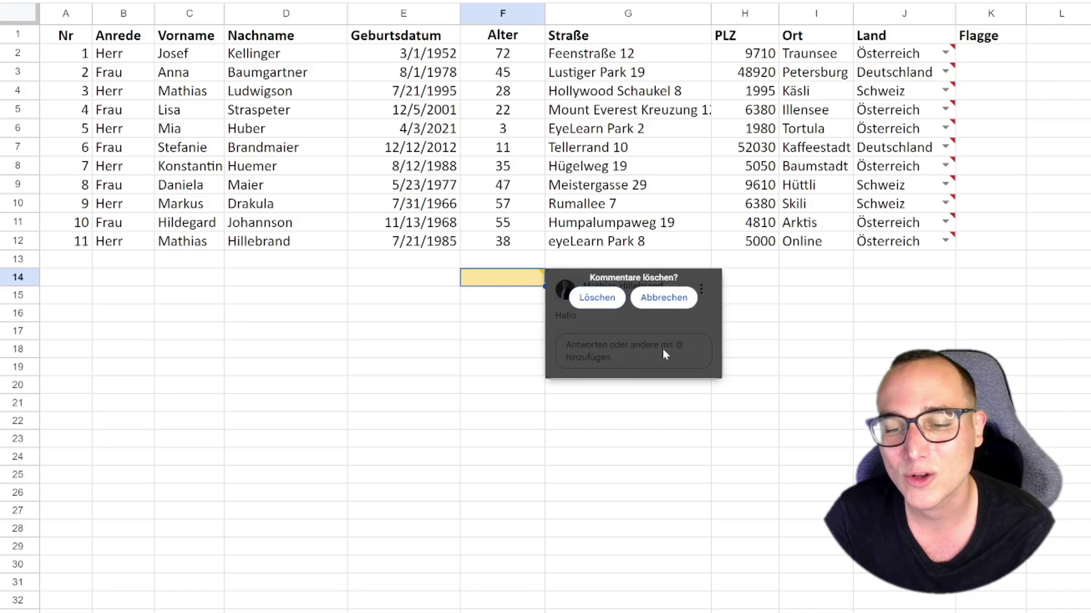
pyautogui.click(593, 297)
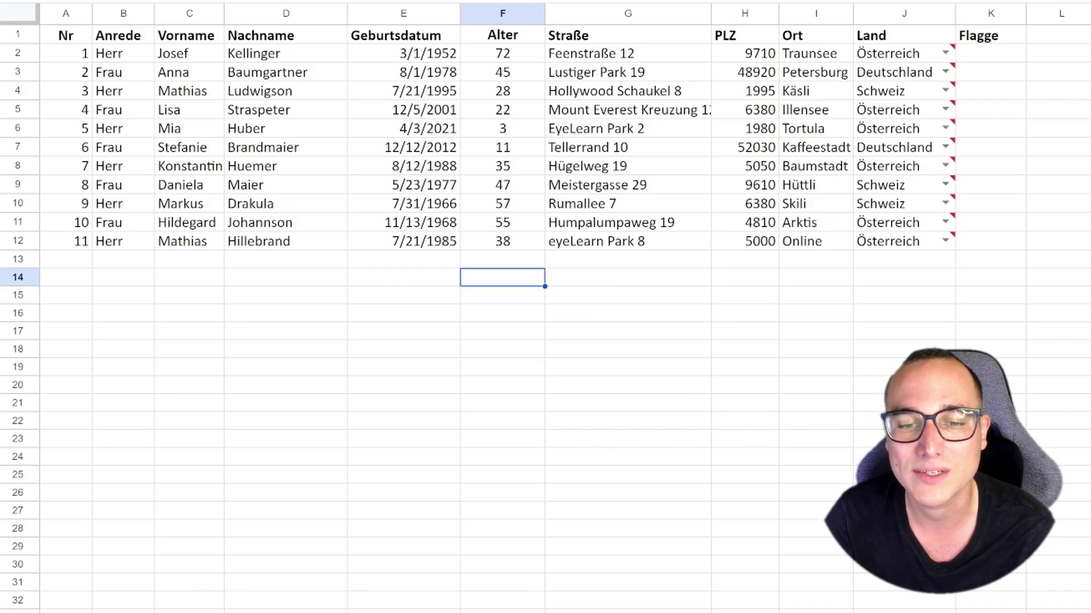